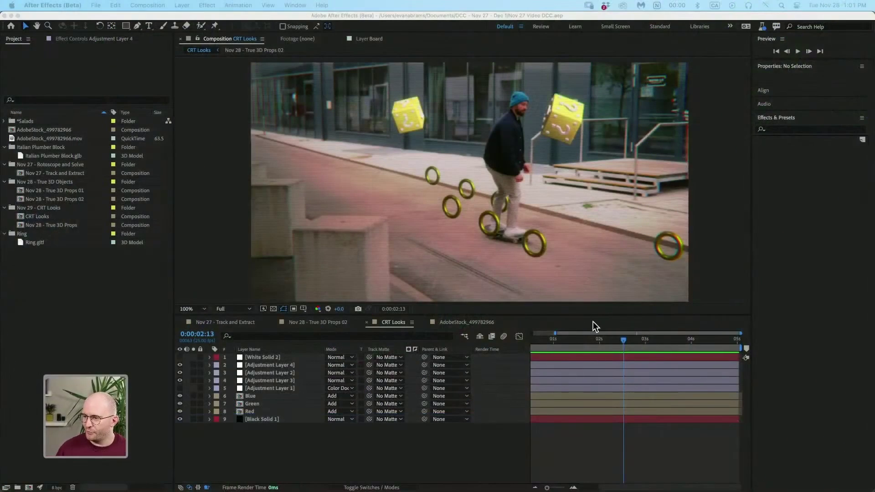
Step: Create a new 1920×1080 composition, add the Italian Plumber Block model and tilt it around X
click(609, 339)
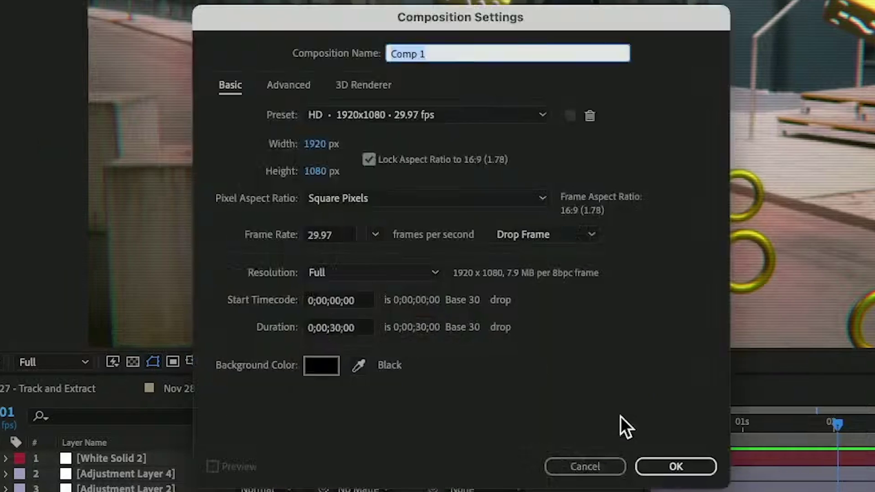
key(Return)
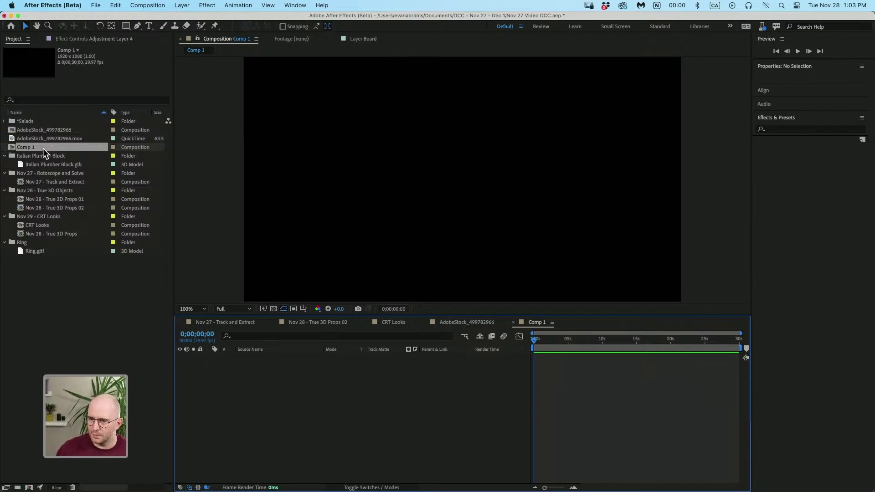
drag(50, 164, 325, 390)
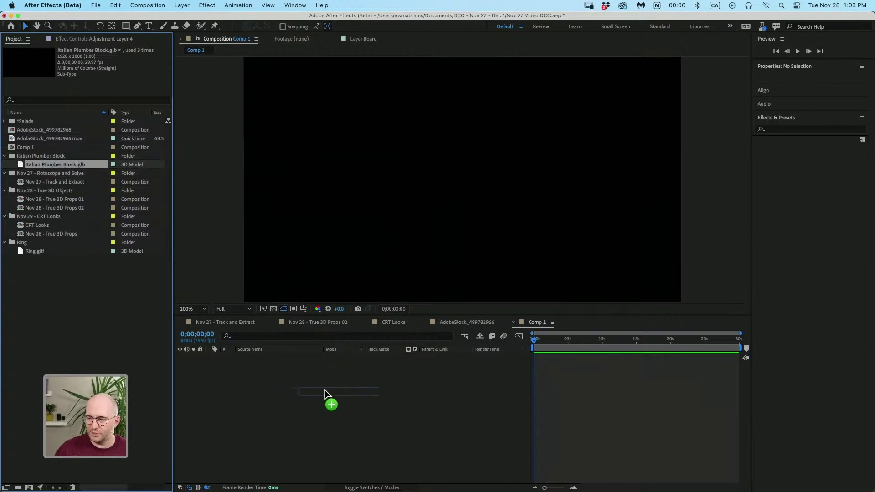
drag(427, 399, 442, 398)
key(Return)
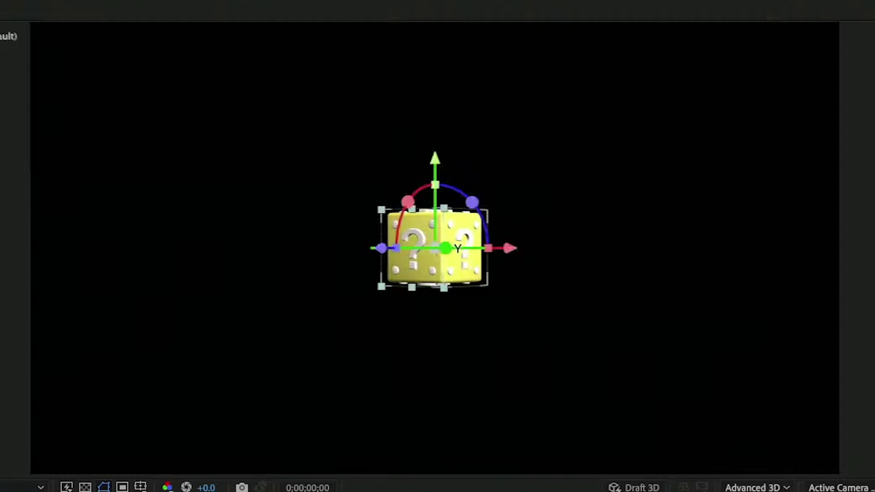
drag(408, 200, 433, 184)
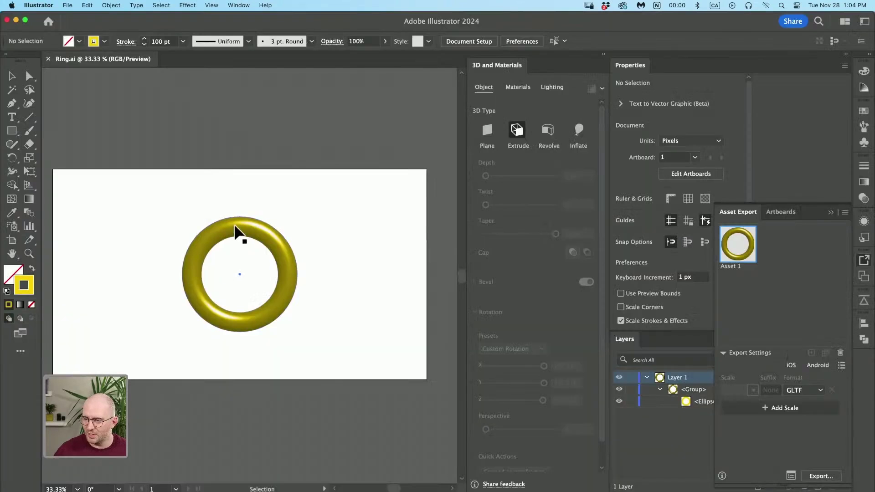
Step: Give the yellow ring 3D and Materials with Materials and Rotation, and queue it for GLTF/USDA export
click(252, 232)
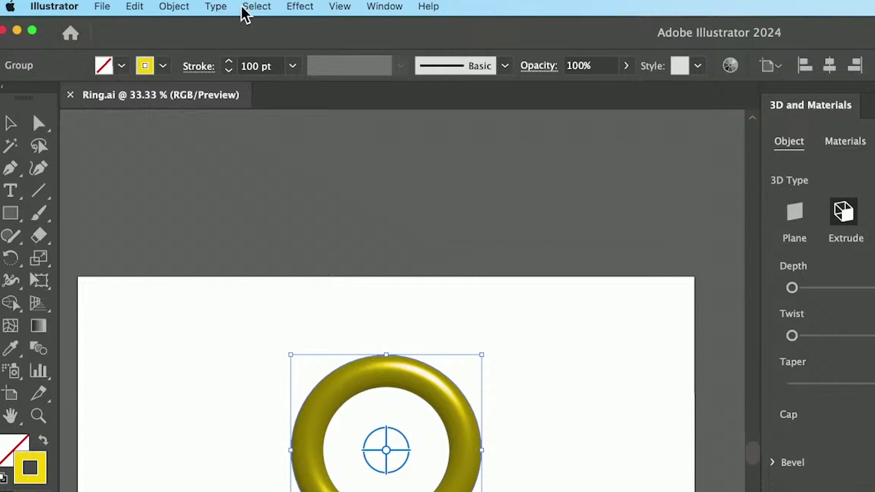
click(309, 6)
mouse_move(316, 114)
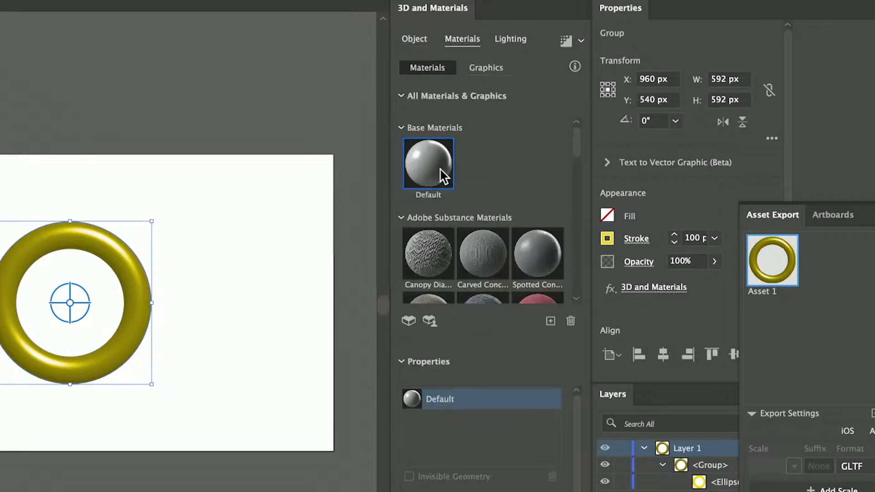
scroll(500, 250, down, 5)
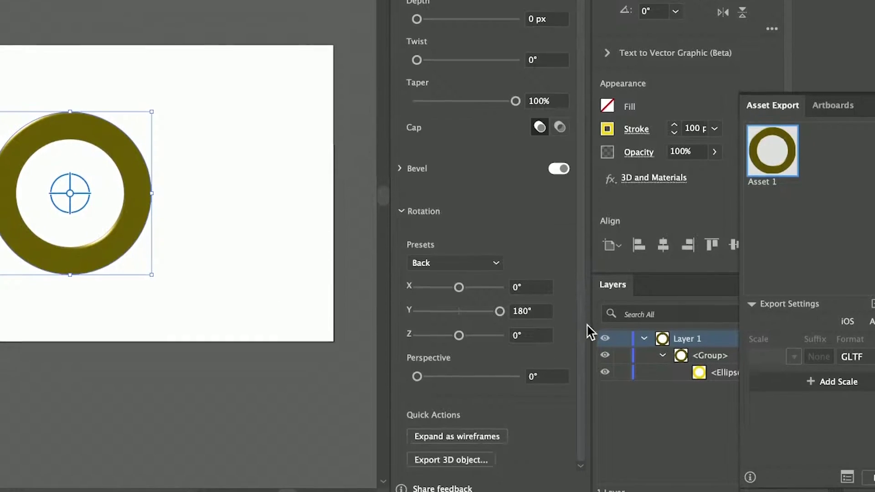
click(478, 455)
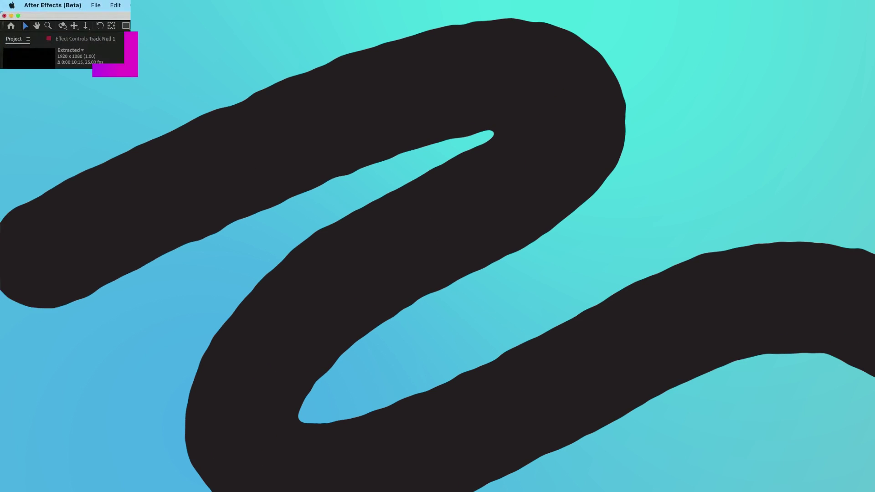
Step: Delete the tracking, Oops and Finish! through Clean Plate layers from the Extracted composition
key(Delete)
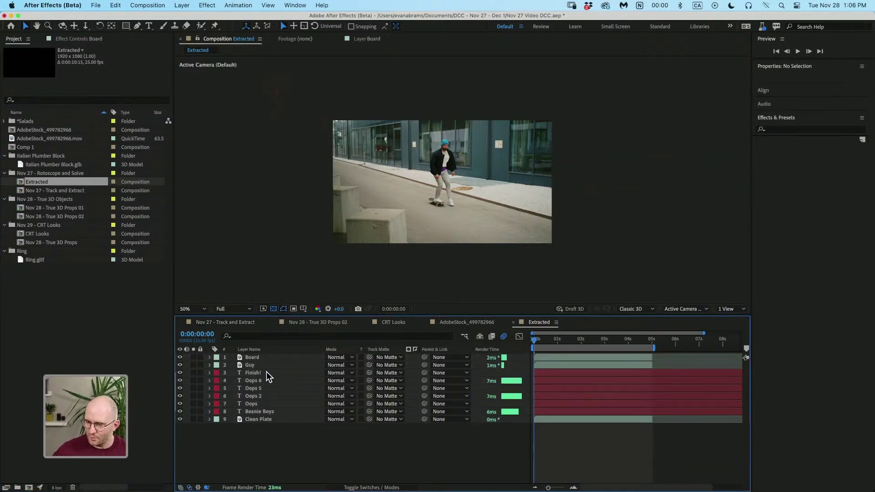
click(266, 370)
shift+click(259, 408)
key(Delete)
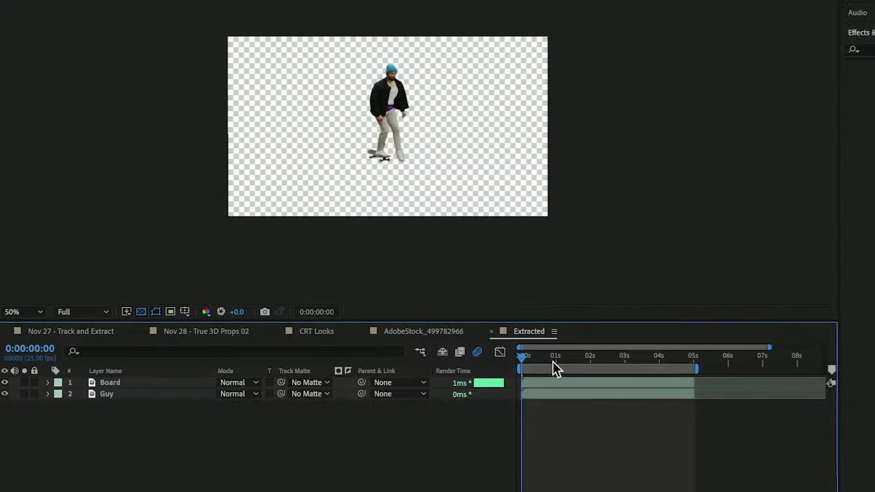
Step: At 0:00:01:16, duplicate the Guy layer and move the copy beneath it as the clean plate
click(577, 363)
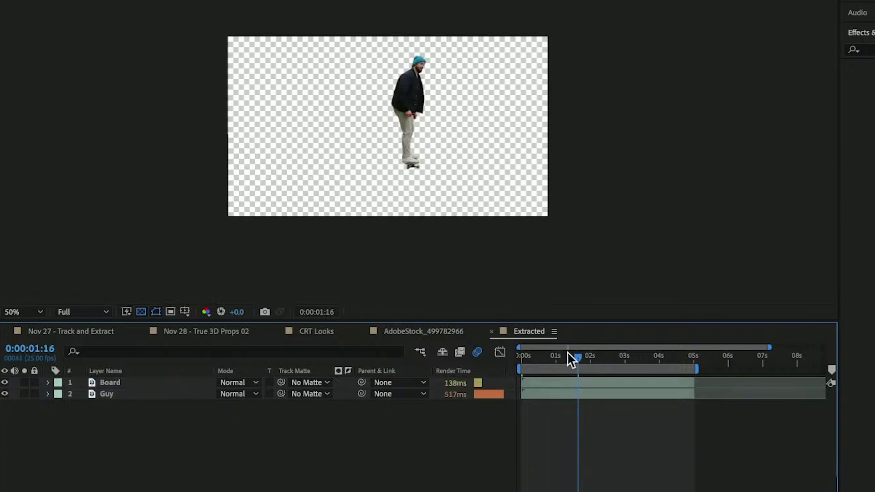
click(153, 386)
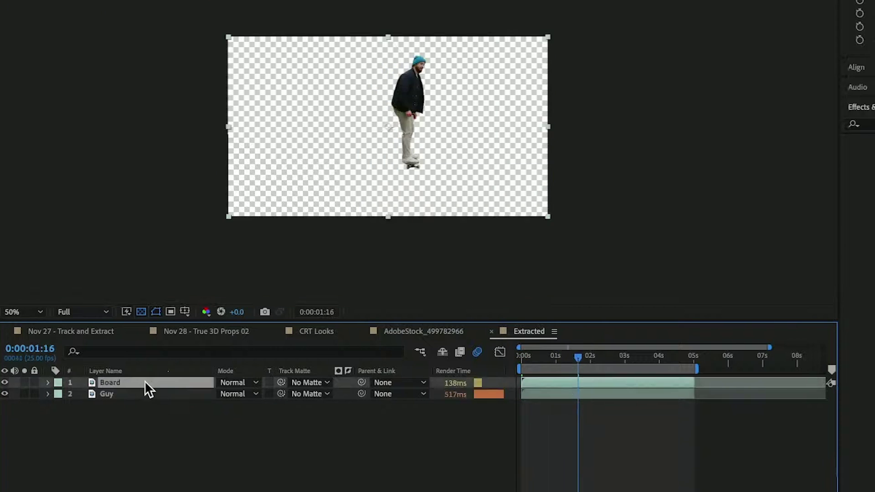
click(152, 393)
key(ctrl+d)
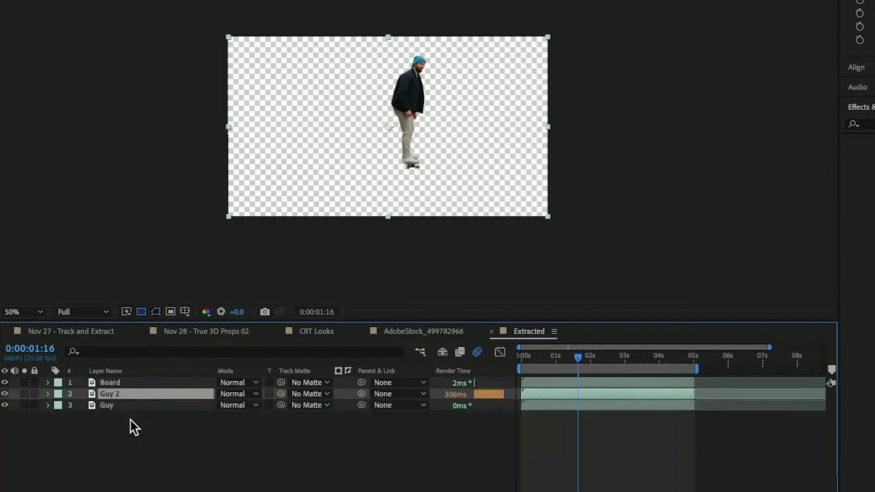
key(ctrl+bracketleft)
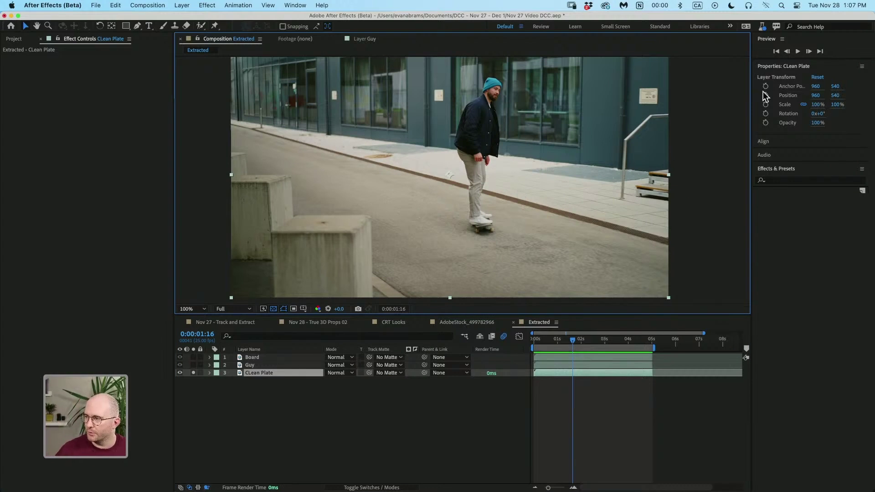
Step: Apply 3D Camera Tracker (searched as '3d ca') to the CLean Plate layer and scrub the solved track points
click(786, 182)
text(3d ca)
drag(795, 199, 608, 370)
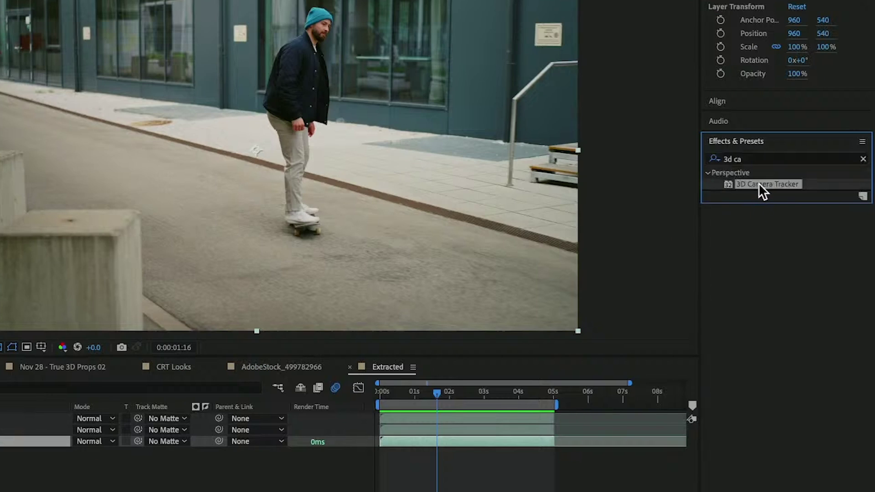
drag(490, 436, 493, 440)
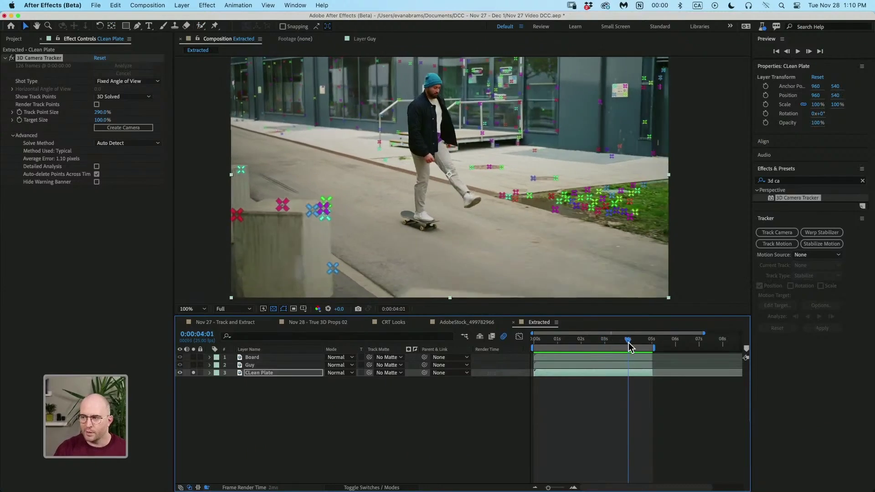
drag(628, 342, 637, 343)
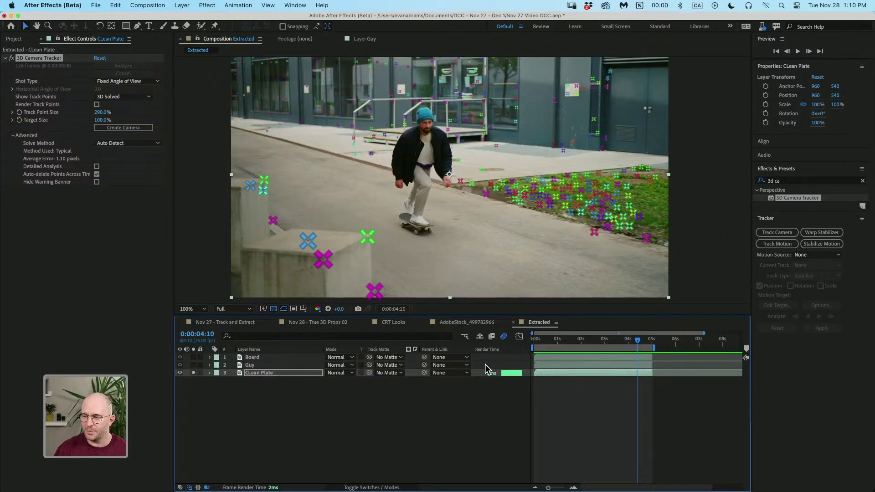
Step: At 0:00:02:13, set pavement track points as ground plane and origin, then create a null and camera
drag(639, 346, 621, 344)
drag(546, 188, 620, 225)
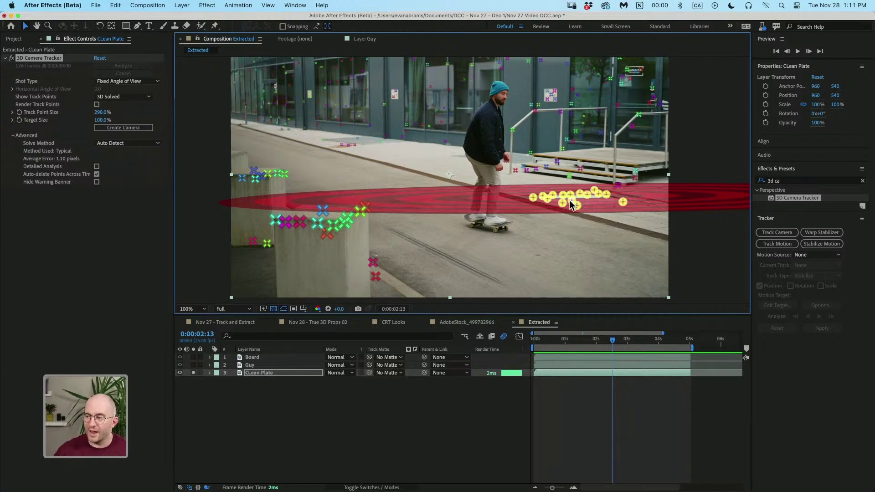
right_click(572, 200)
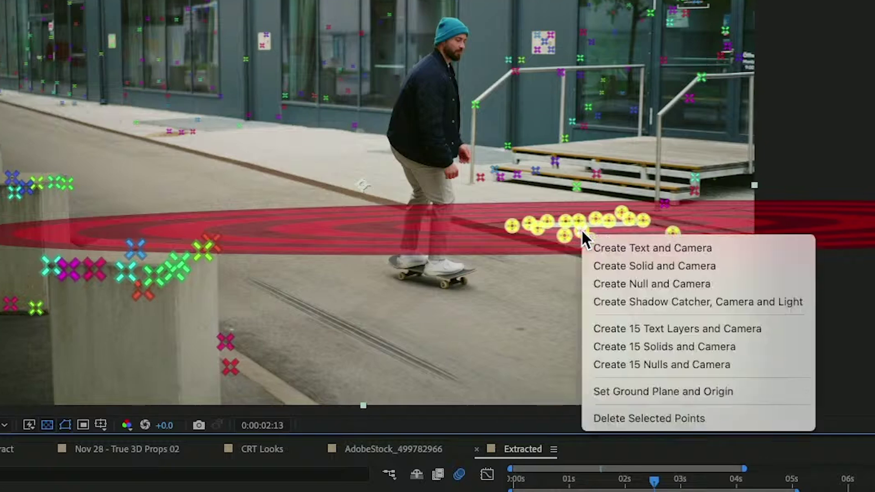
click(609, 392)
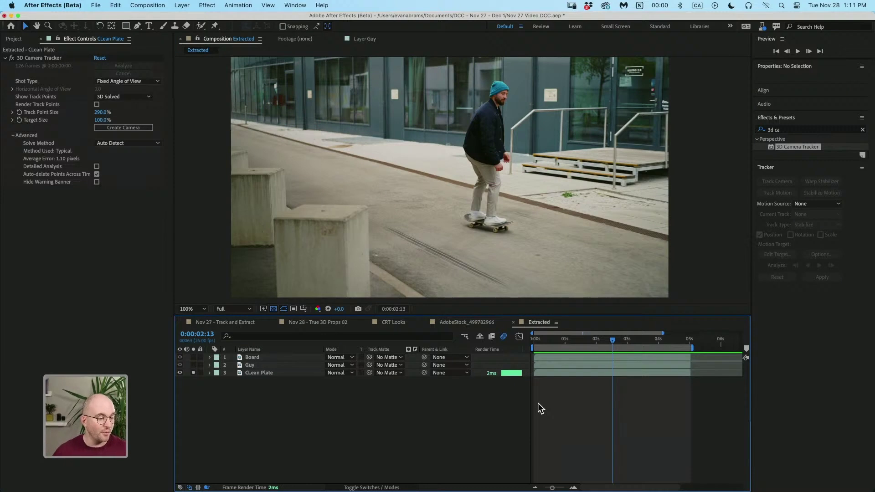
right_click(569, 198)
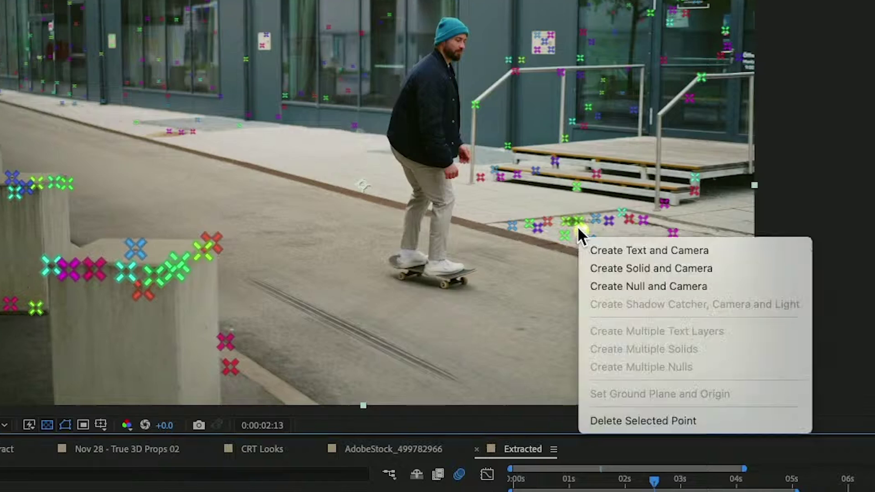
click(615, 287)
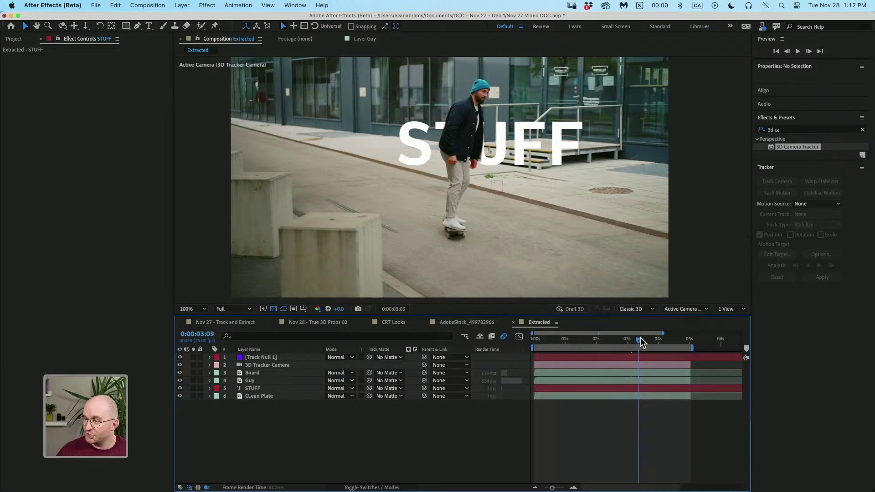
Step: At 0:00:02:12, turn on the 3D Layer switch for the STUFF text layer
drag(757, 348, 721, 352)
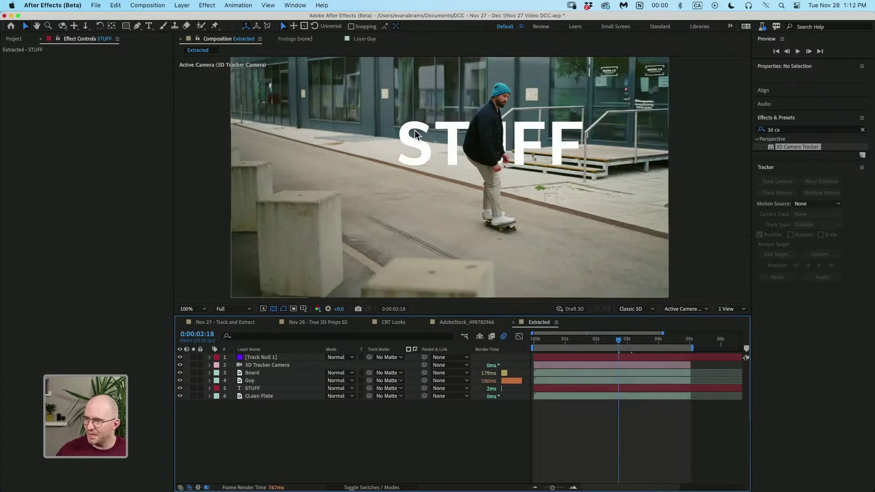
click(610, 339)
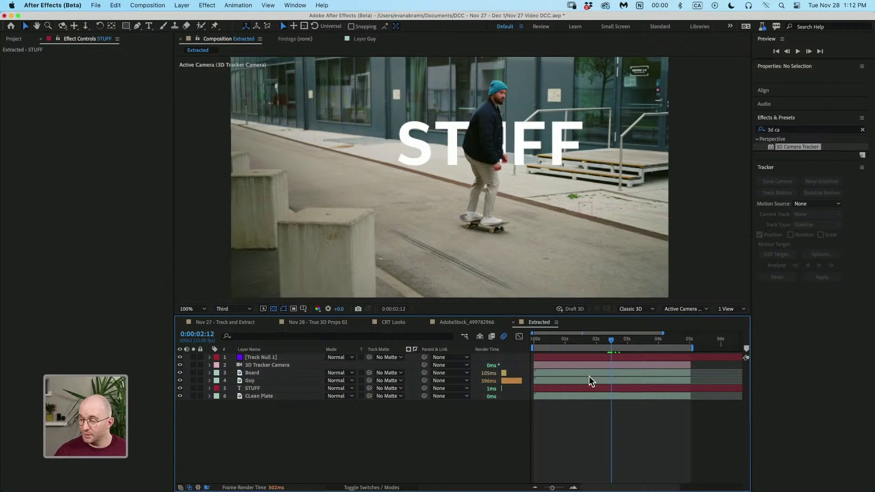
click(273, 389)
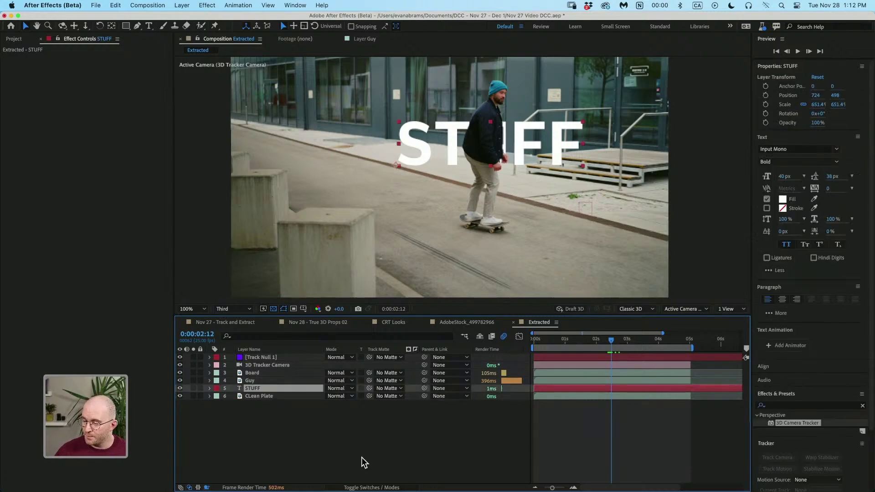
click(371, 487)
click(375, 388)
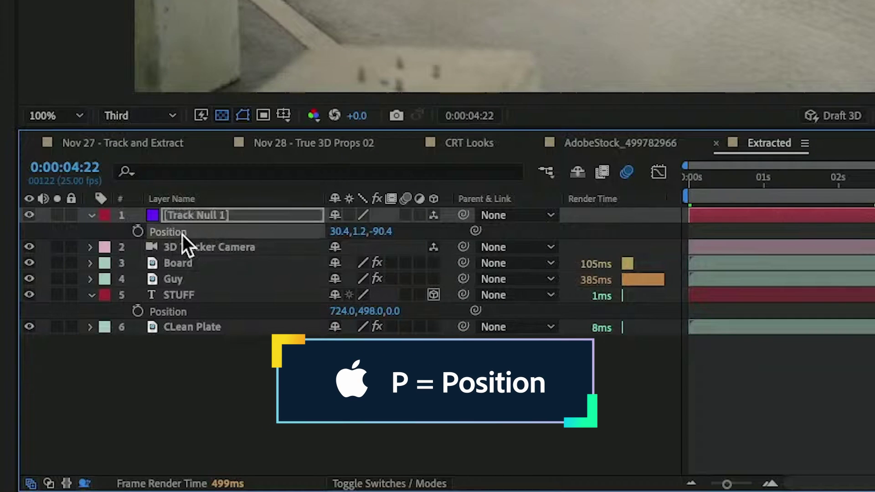
Step: Paste Track Null 1's position 30.4,1.2,-90.4 into the STUFF layer and preview it in the scene
click(189, 296)
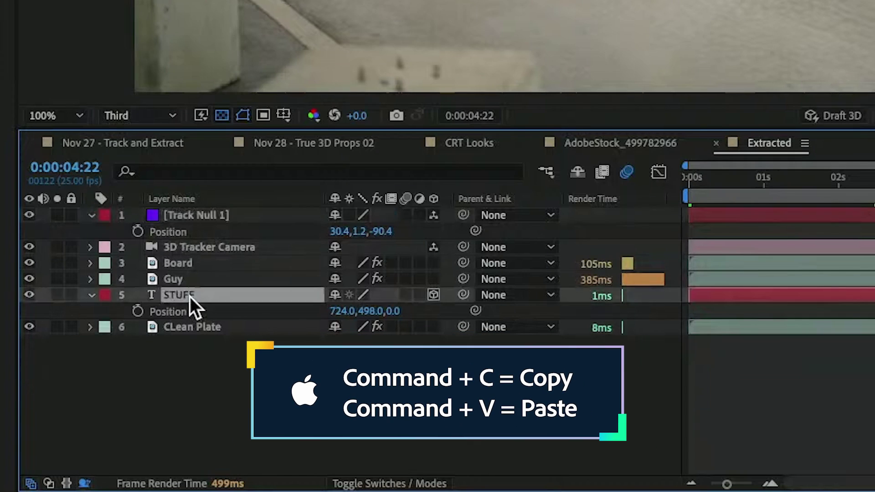
key(super+v)
click(710, 406)
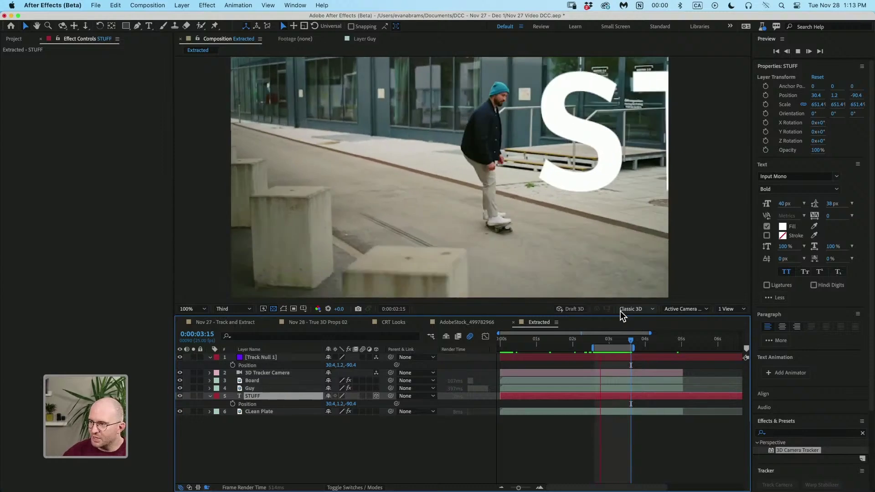
key(space)
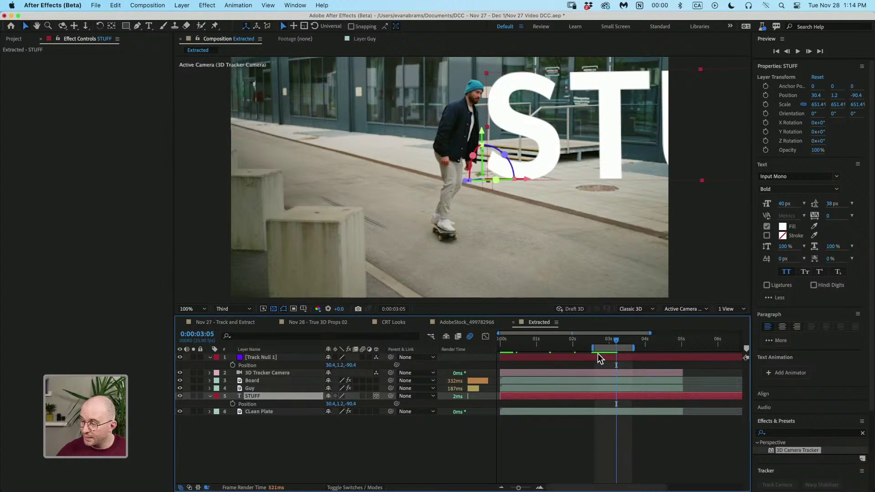
click(597, 355)
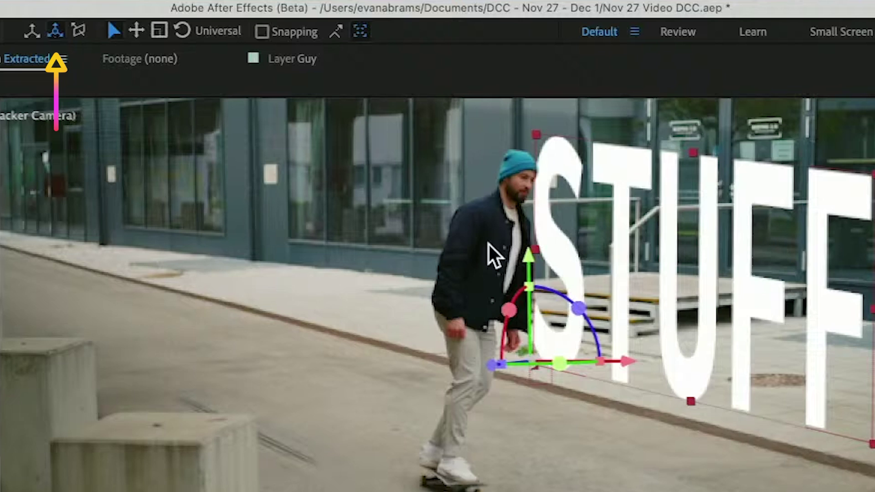
Step: Lift STUFF along its Y axis and increase its Extrusion Depth to make solid letters
mouse_move(529, 264)
mouse_down()
mouse_move(534, 243)
mouse_move(522, 302)
mouse_up()
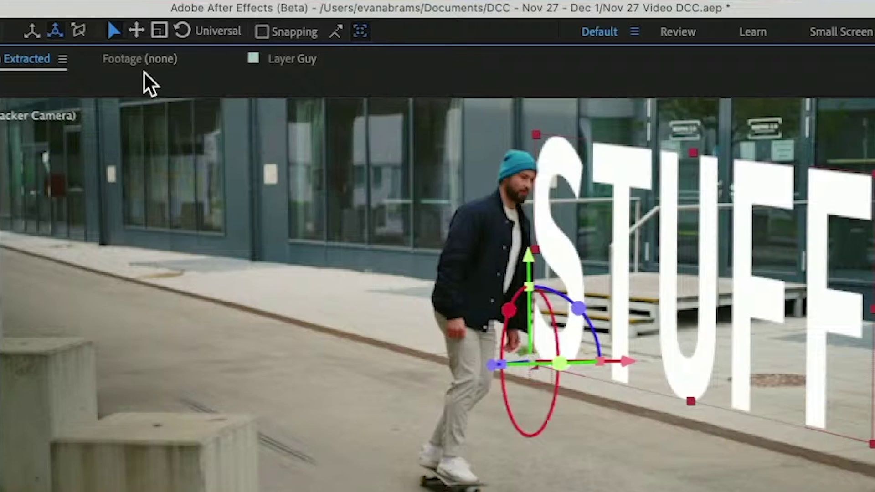
click(72, 27)
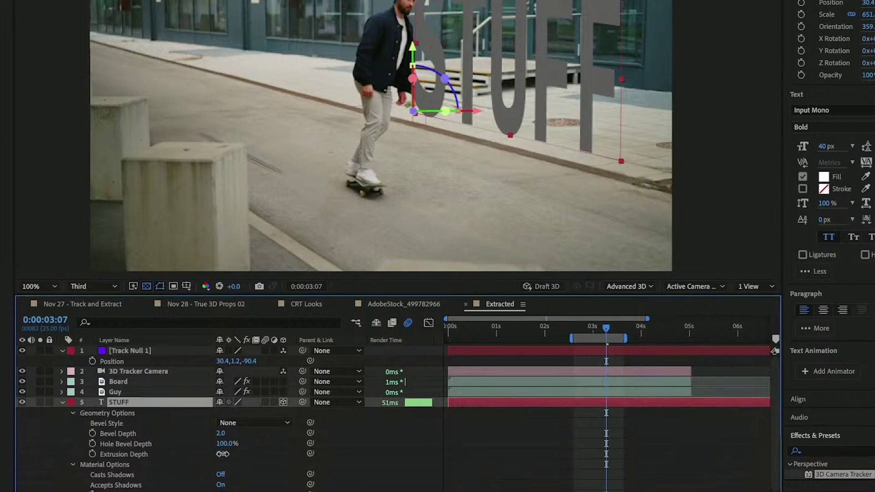
mouse_move(223, 454)
mouse_down()
mouse_move(232, 454)
mouse_move(220, 452)
mouse_up()
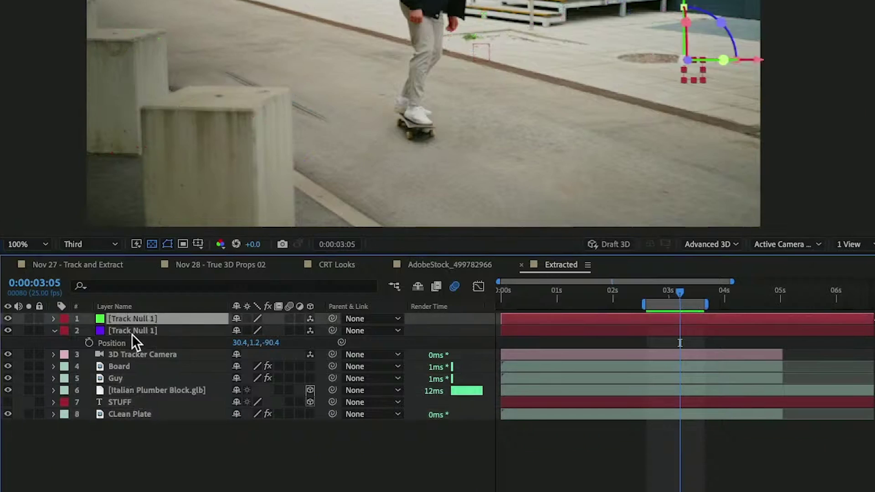
Step: Parent Italian Plumber Block.glb to the new track null, raise it to Y -120.4 and scale it to 51.5%
key(p)
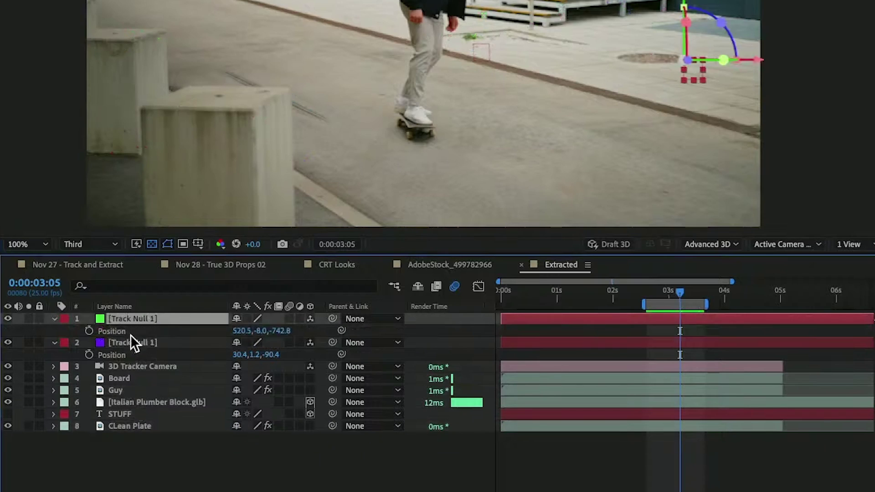
click(141, 400)
key(p)
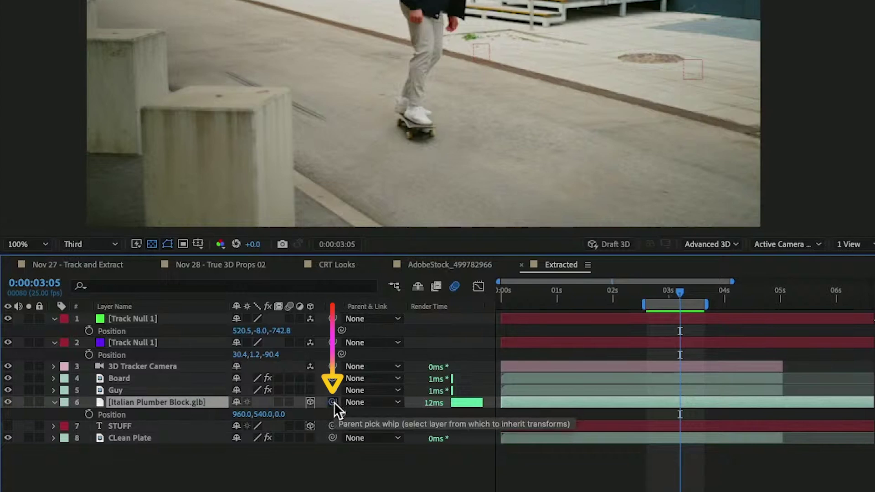
drag(335, 403, 157, 319)
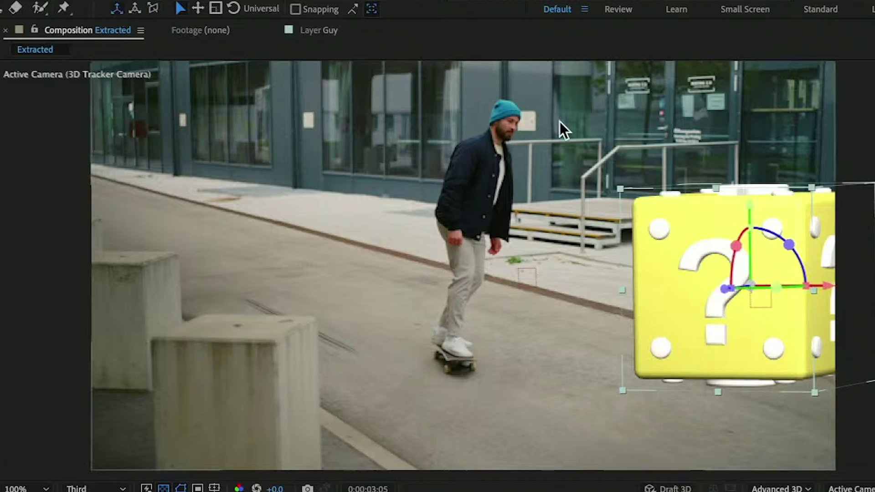
drag(753, 203, 739, 11)
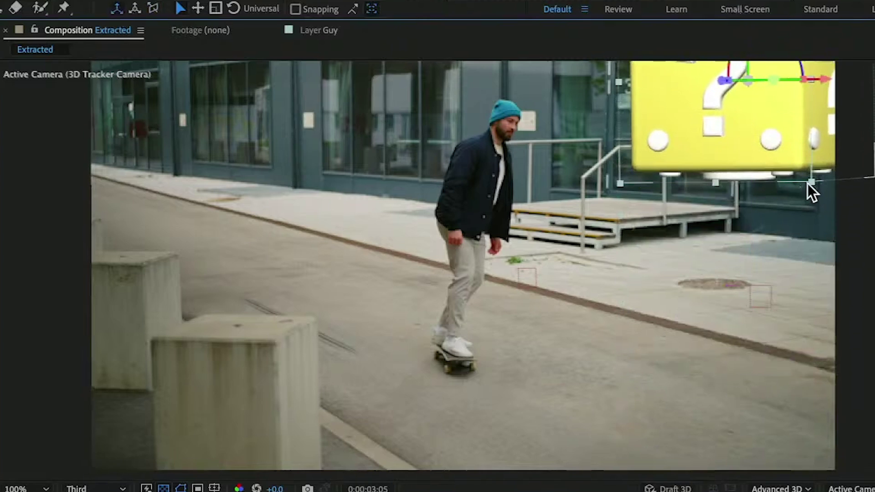
drag(808, 183, 728, 136)
drag(653, 346, 642, 345)
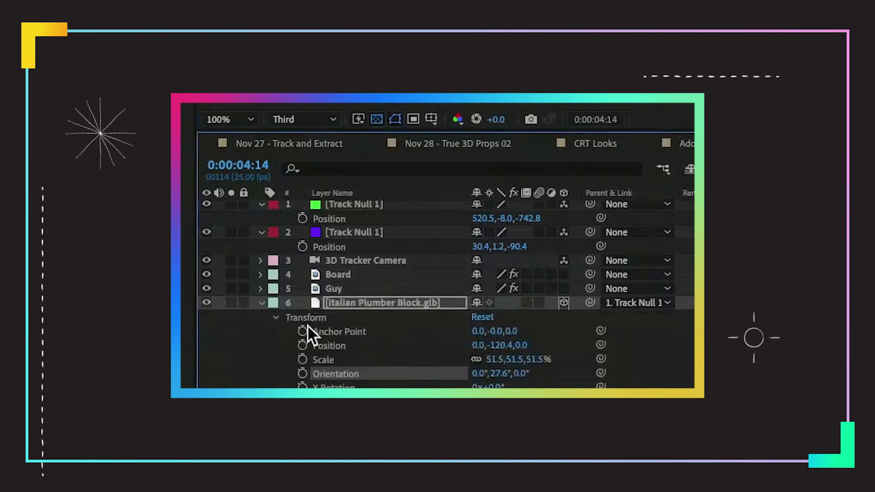
Step: Start a wiggle(.5, ...) expression on the question block's Orientation property
scroll(346, 354, down, 1)
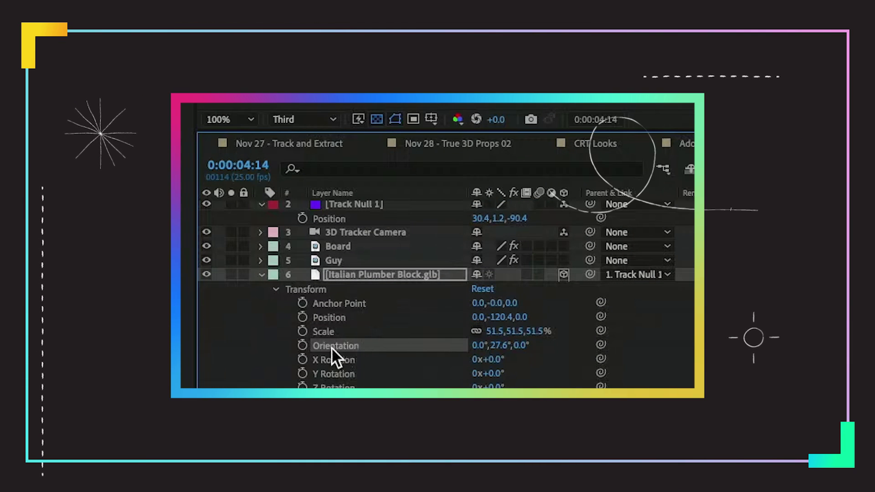
alt+click(301, 346)
text(wigg)
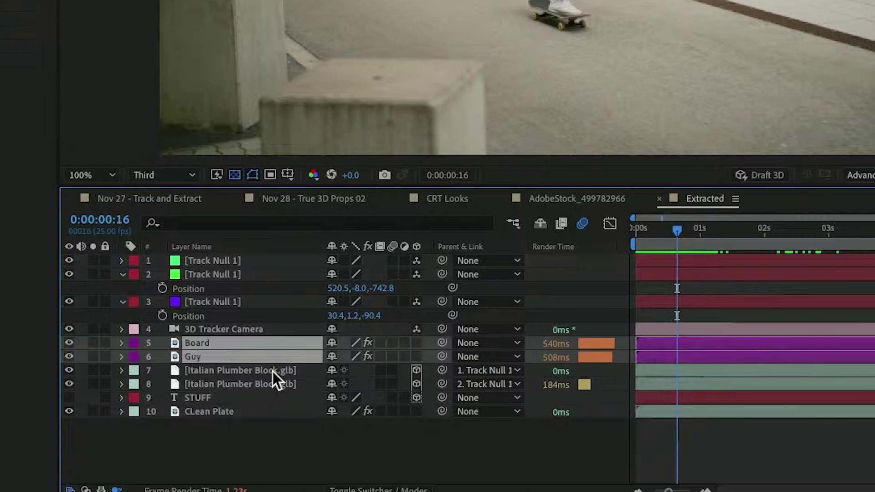
Step: Check both question block layers across frames, then drag Ring.gltf from the Project panel into the composition
click(273, 371)
shift+click(275, 383)
click(605, 439)
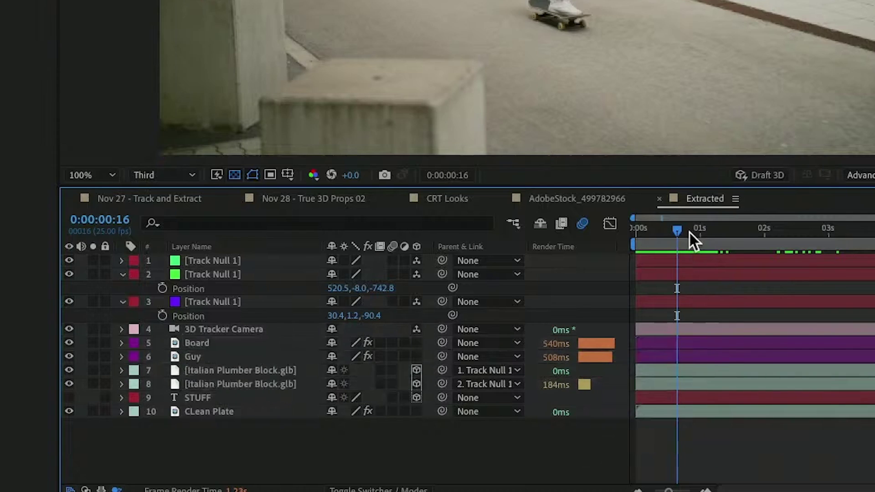
drag(690, 232, 703, 231)
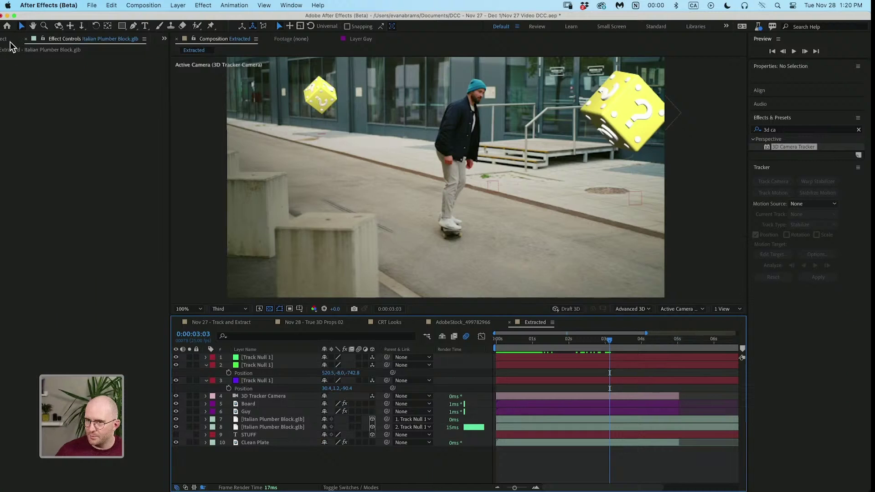
click(9, 40)
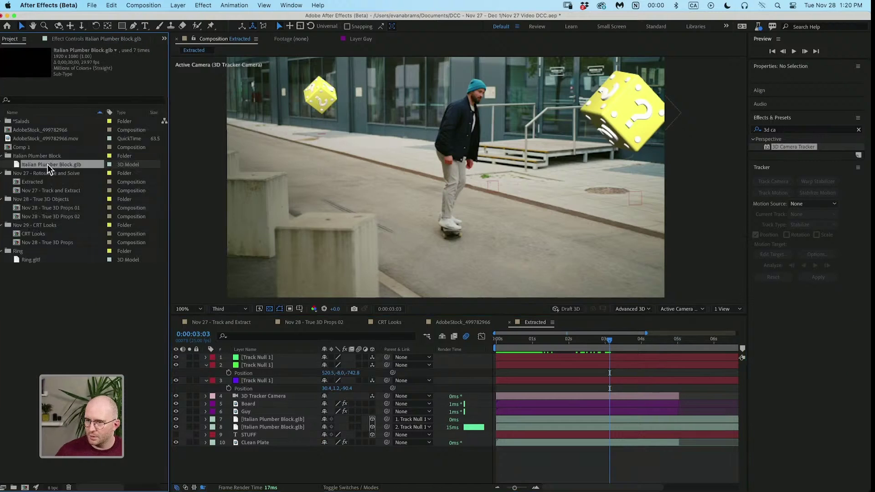
drag(34, 261, 256, 419)
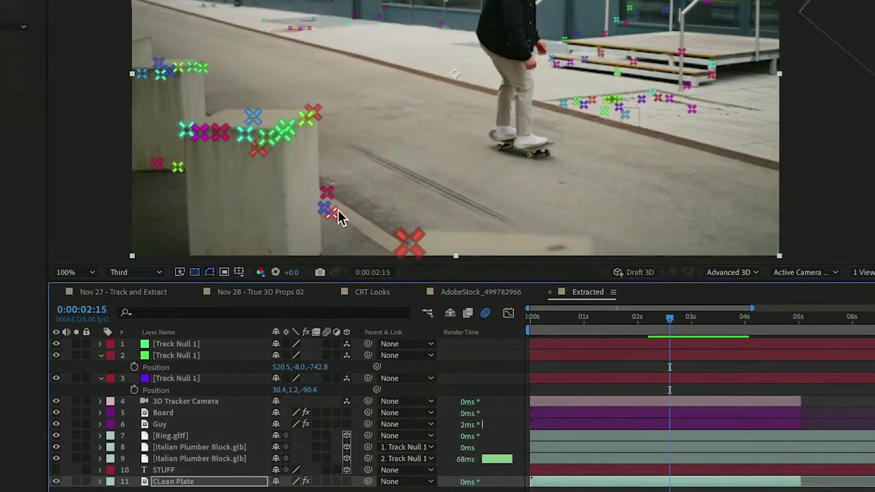
Step: Create Track Null 1 on the concrete block and parent Ring.gltf to it, above Board and Guy
click(337, 210)
right_click(333, 211)
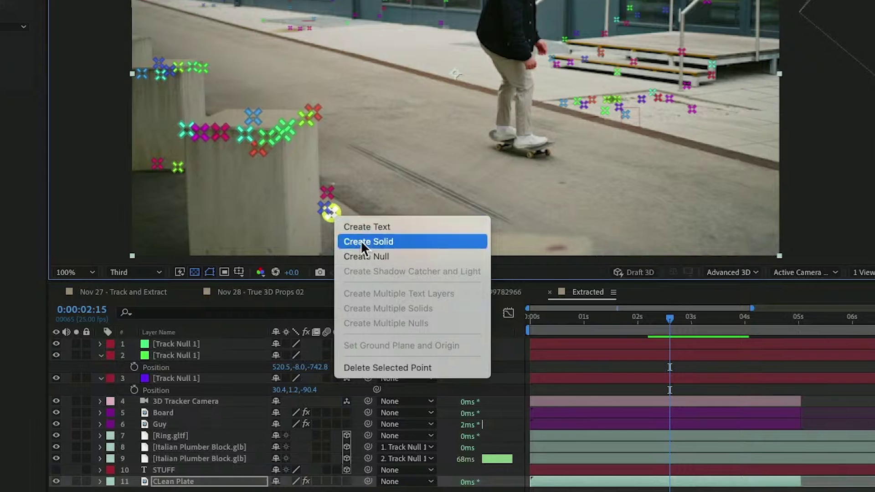
click(364, 256)
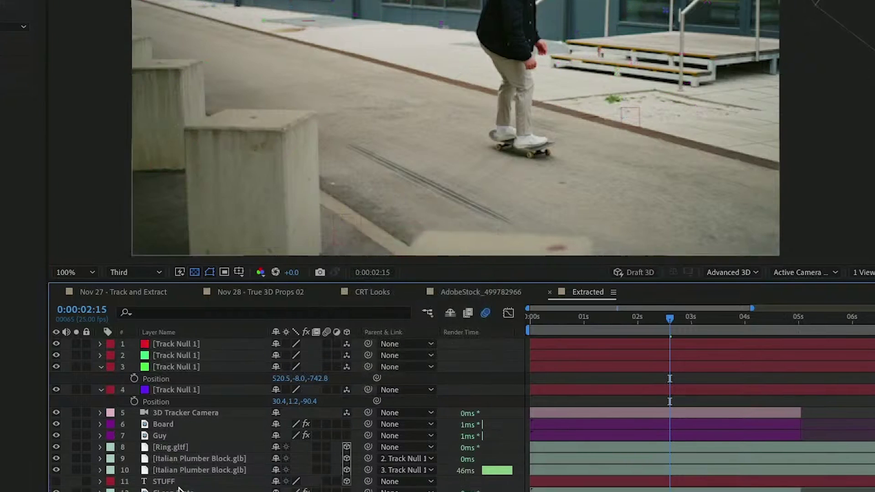
click(180, 450)
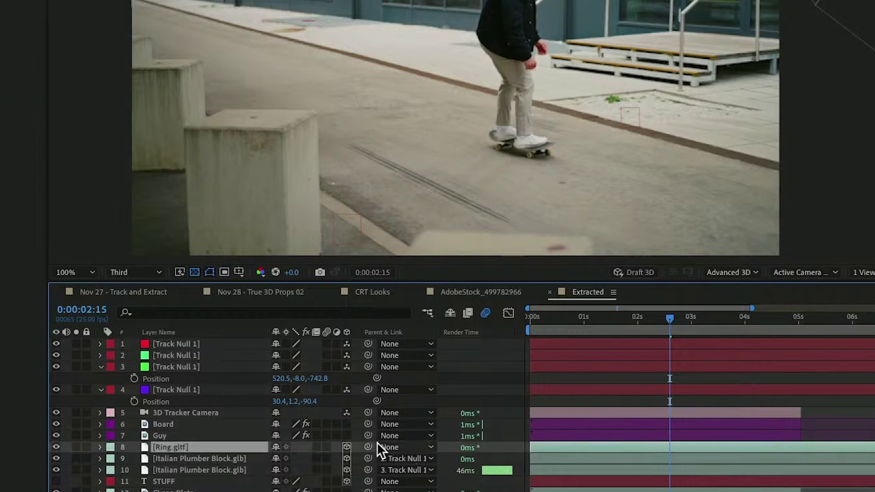
drag(368, 446, 201, 346)
drag(172, 445, 167, 419)
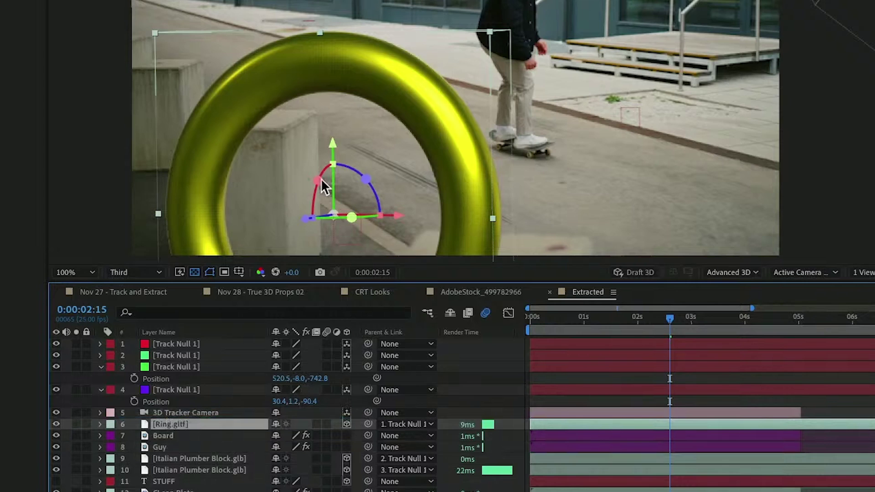
Step: Raise the ring to position 45.3,-57.6,19.4 and scale it down to 21.3%
drag(331, 152, 331, 74)
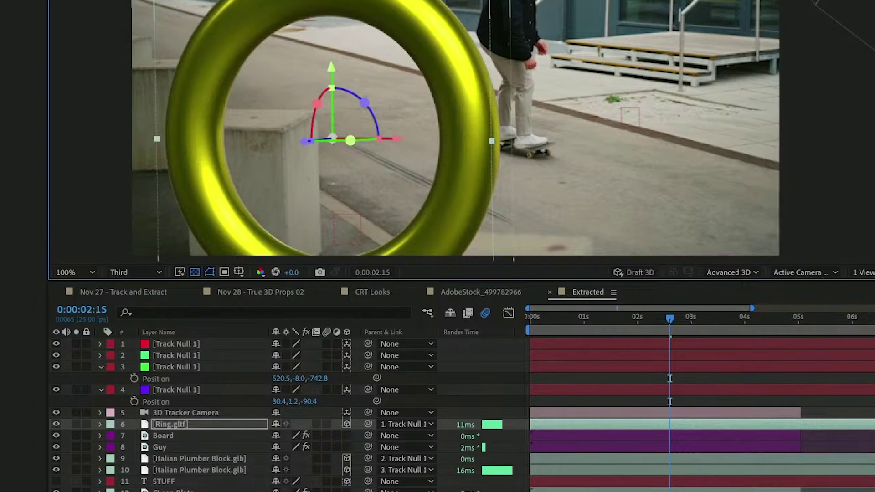
drag(337, 2, 316, 97)
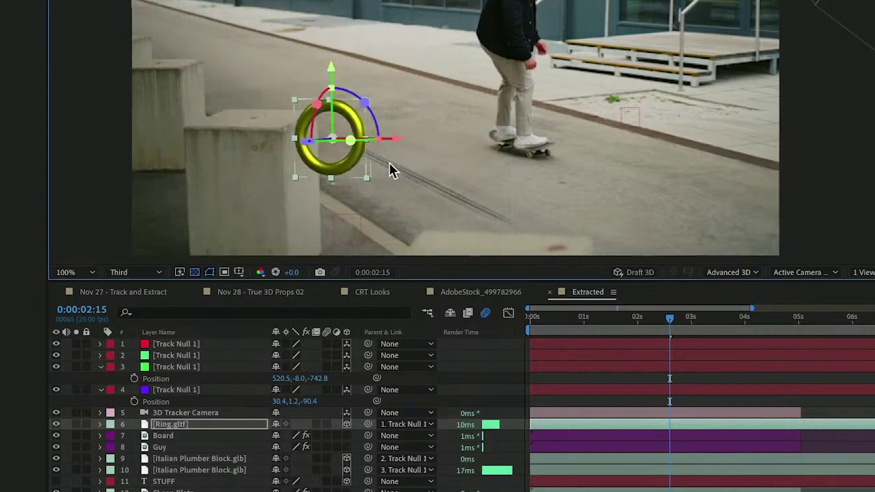
mouse_move(669, 319)
mouse_down()
mouse_move(637, 322)
mouse_move(656, 322)
mouse_up()
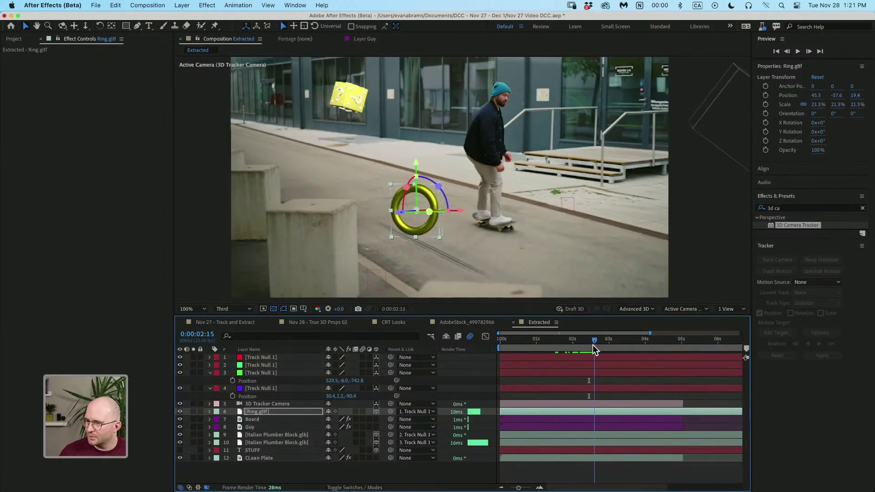